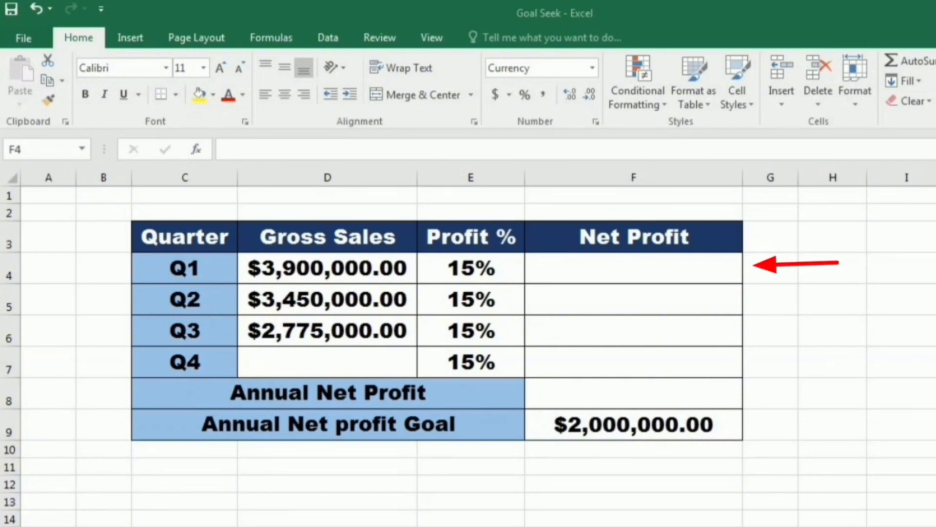
Calculate the Q1 net profit in F4 with =15%*D4 and fill the formula down through Q4 in F7.
left_click(634, 268)
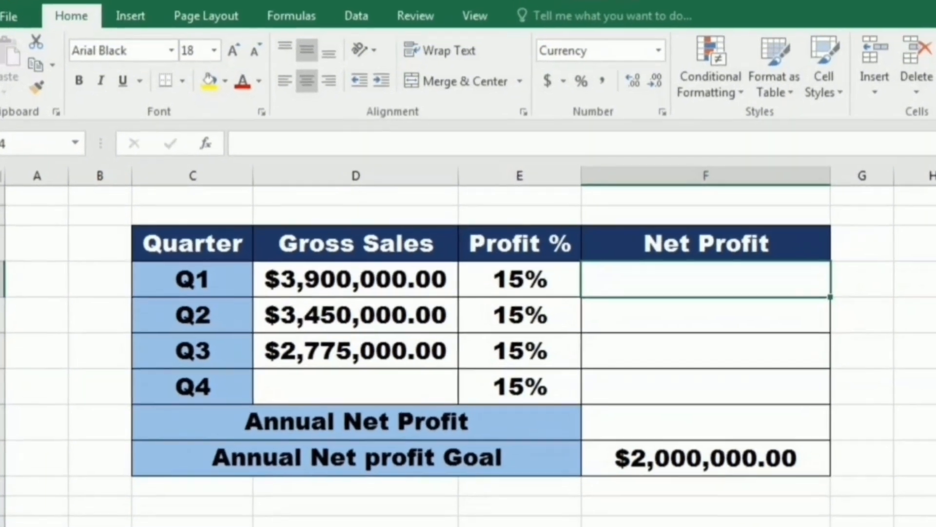
type("=15")
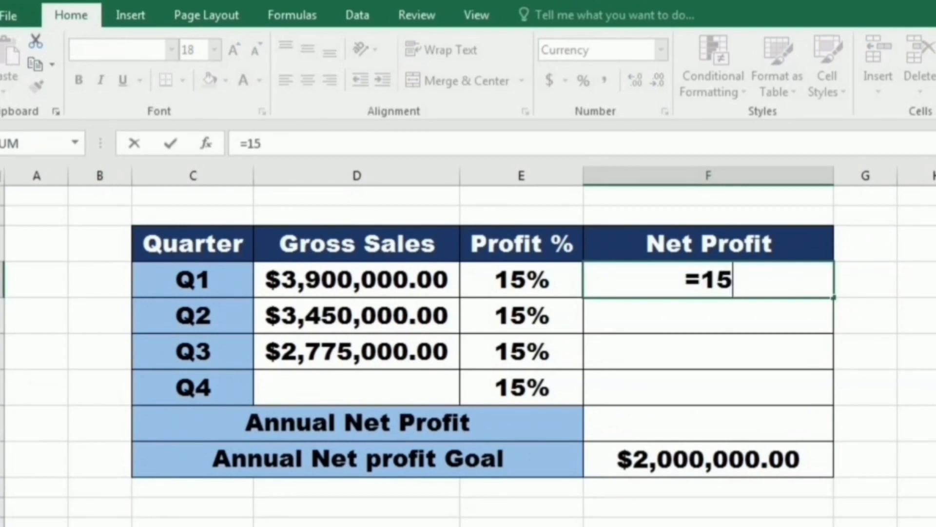
type("%")
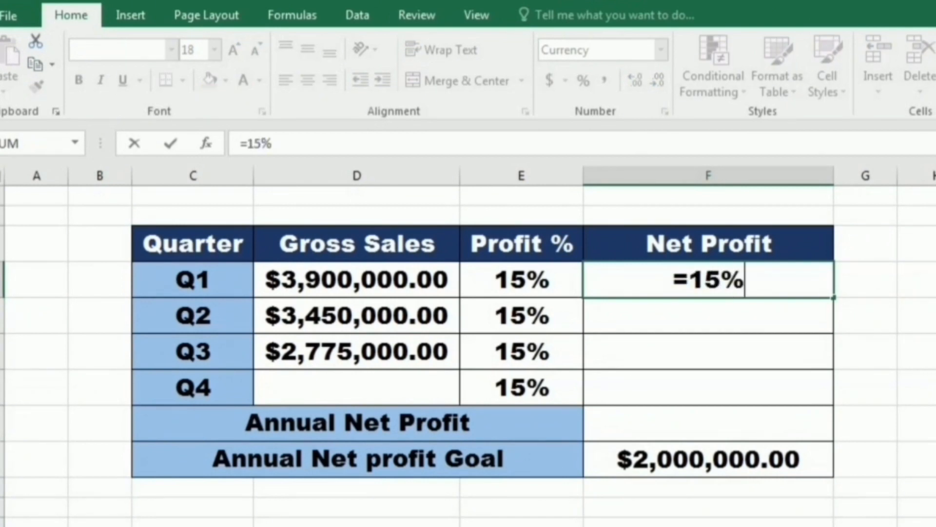
type("*")
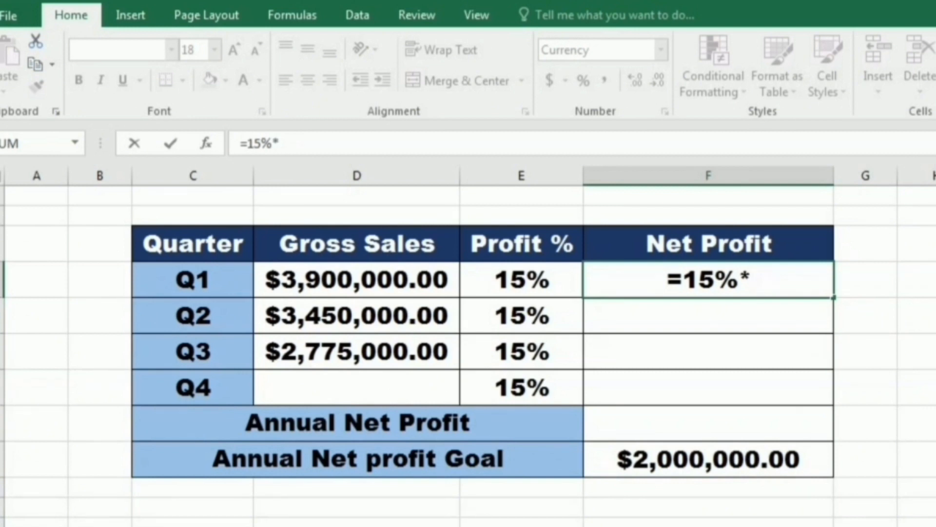
left_click(356, 279)
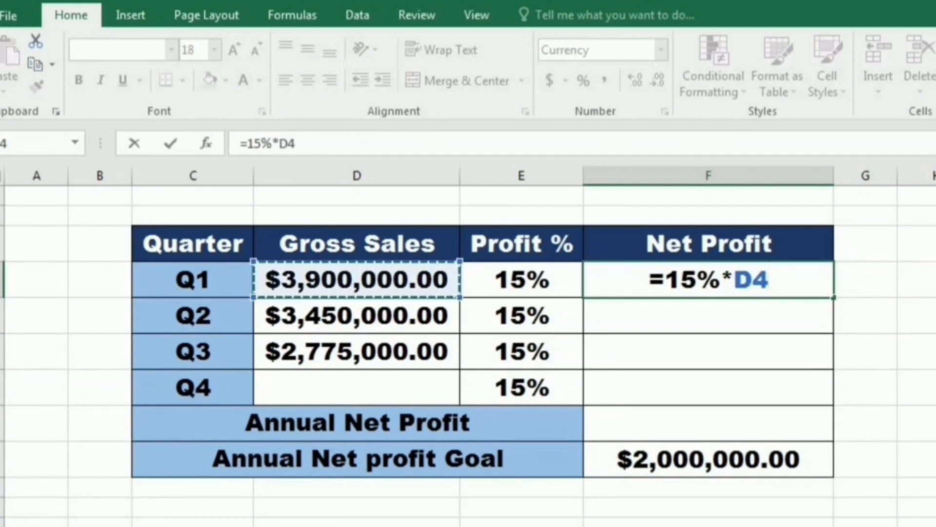
key("Return")
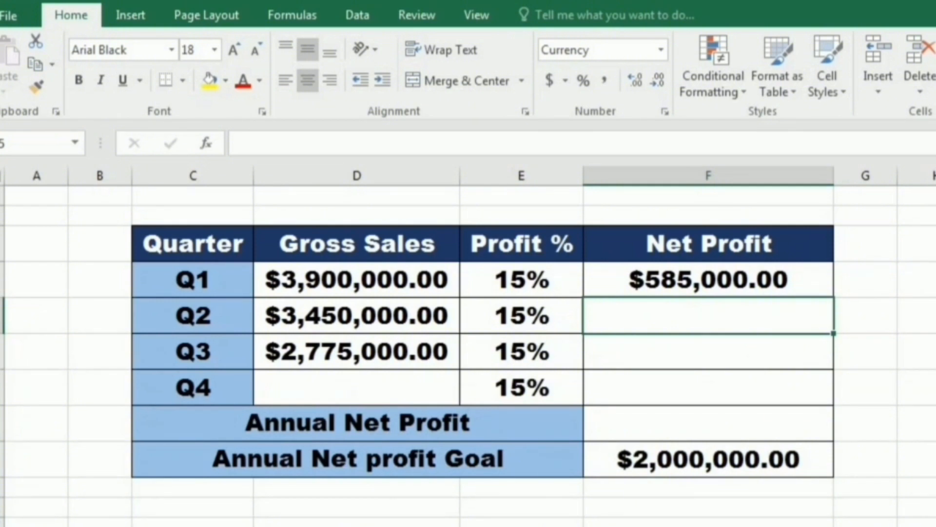
left_click(709, 279)
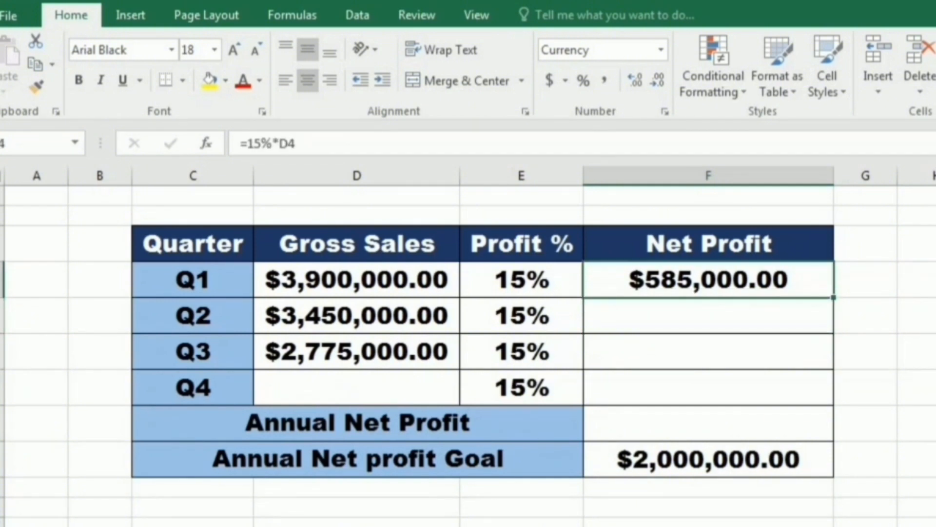
left_click_drag(834, 297, 834, 404)
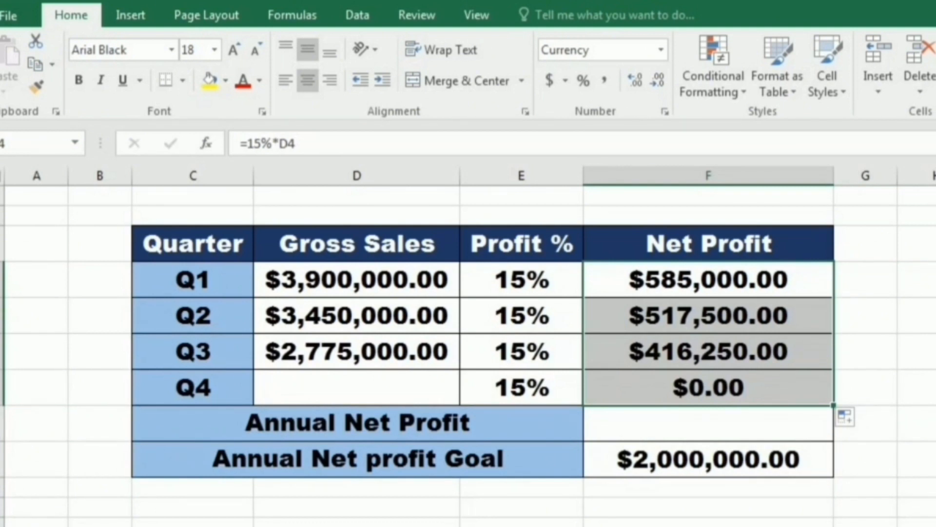
Total the four quarterly net profits in the Annual Net Profit cell F8 with =sum(F4:F7).
left_click(708, 423)
type("=")
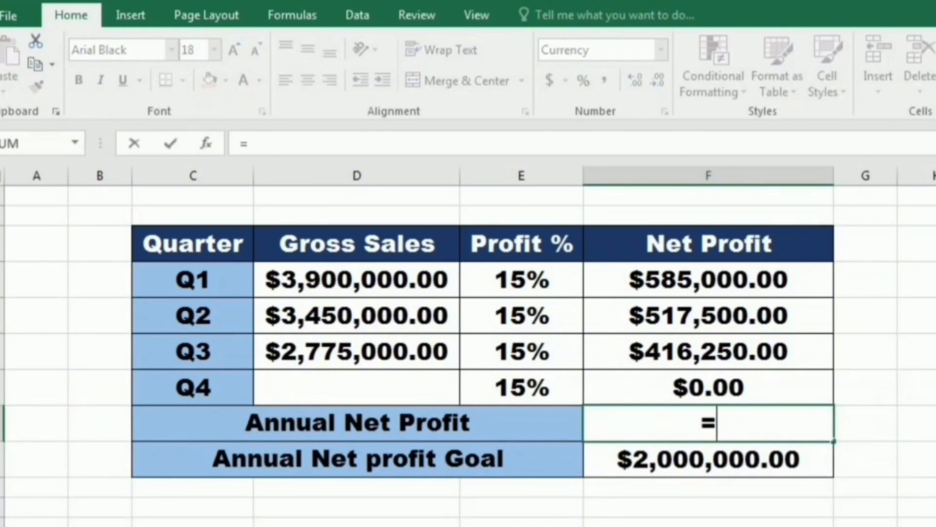
type("sum(")
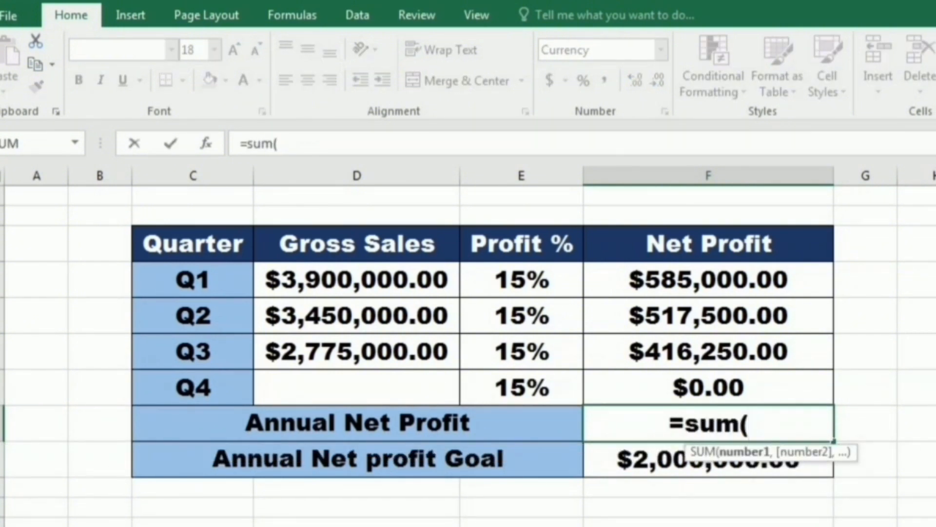
left_click_drag(708, 279, 708, 388)
type(")")
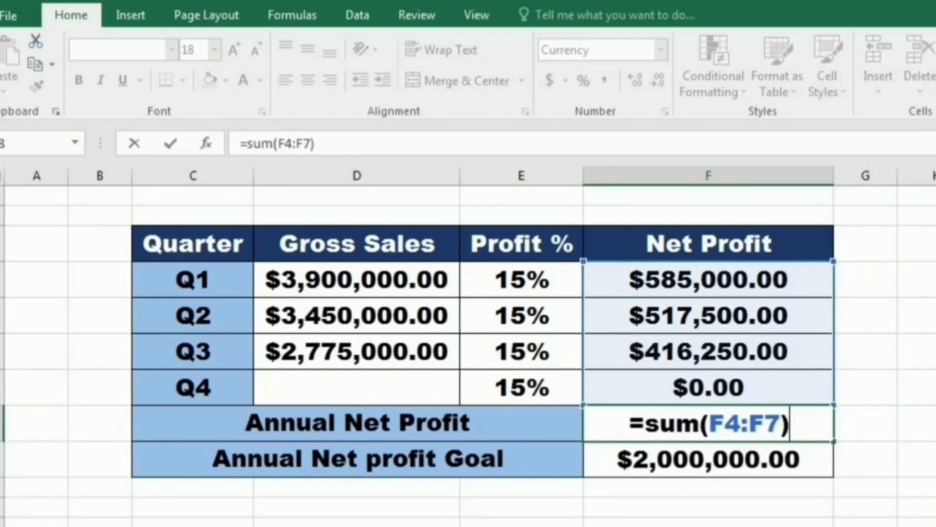
key("Return")
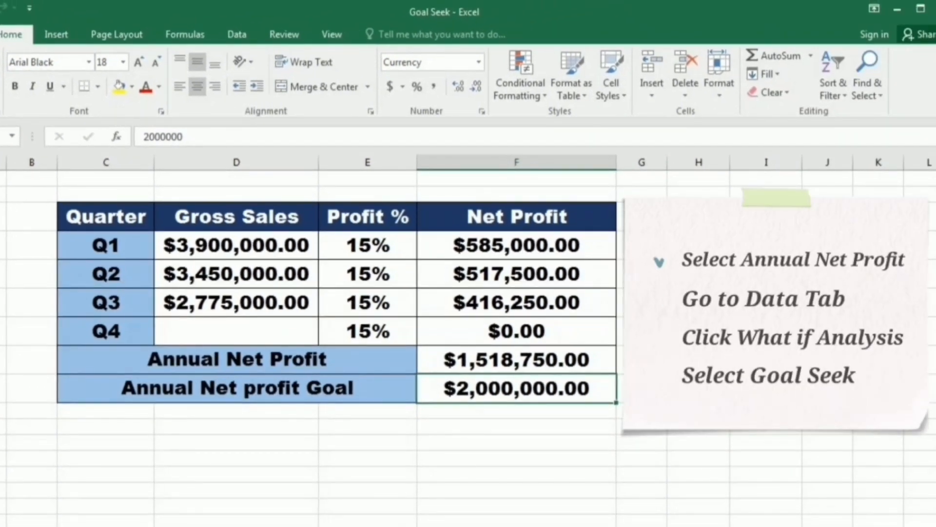
Run Goal Seek on the Annual Net Profit cell F8 with target value 2000000 by changing the Q4 gross sales cell D7.
left_click(516, 360)
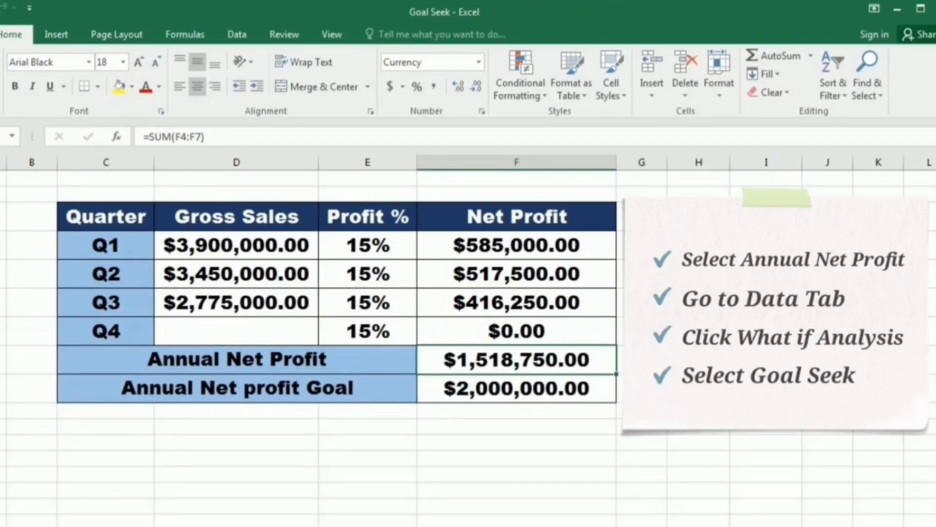
left_click(237, 35)
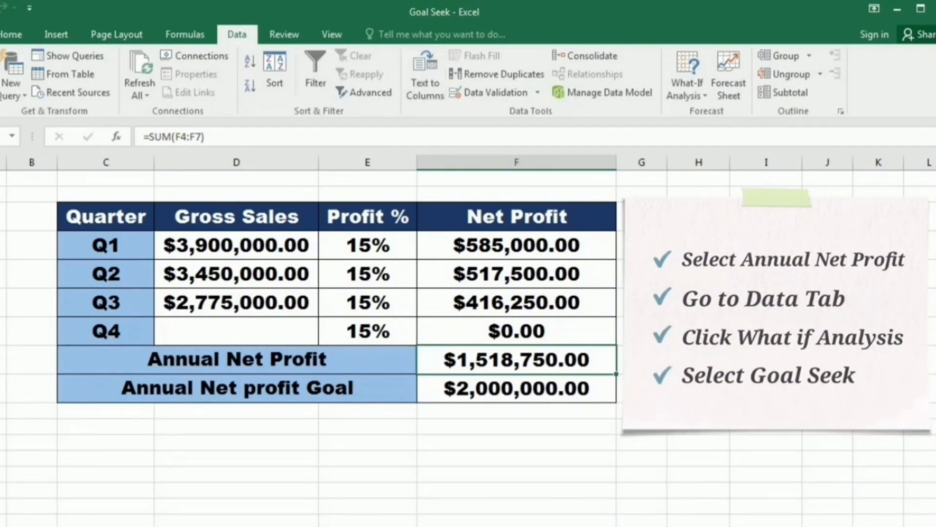
left_click(688, 88)
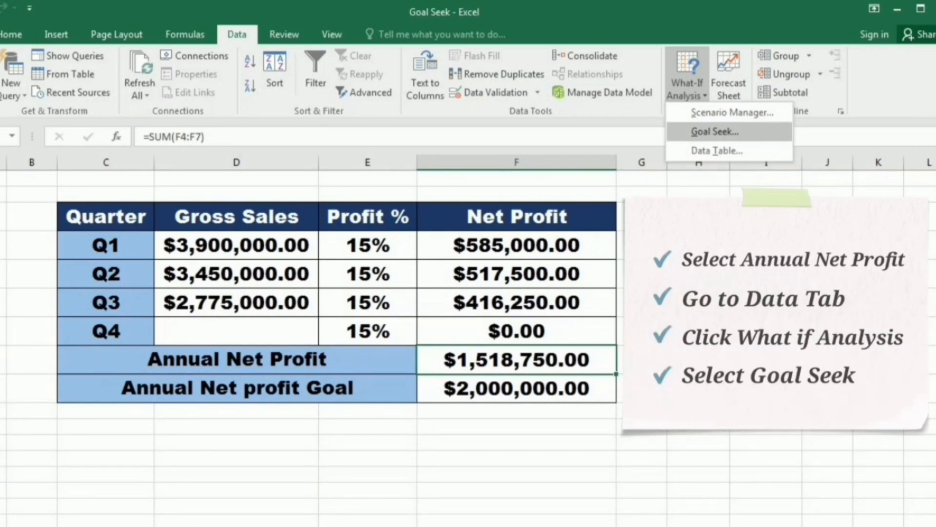
left_click(715, 131)
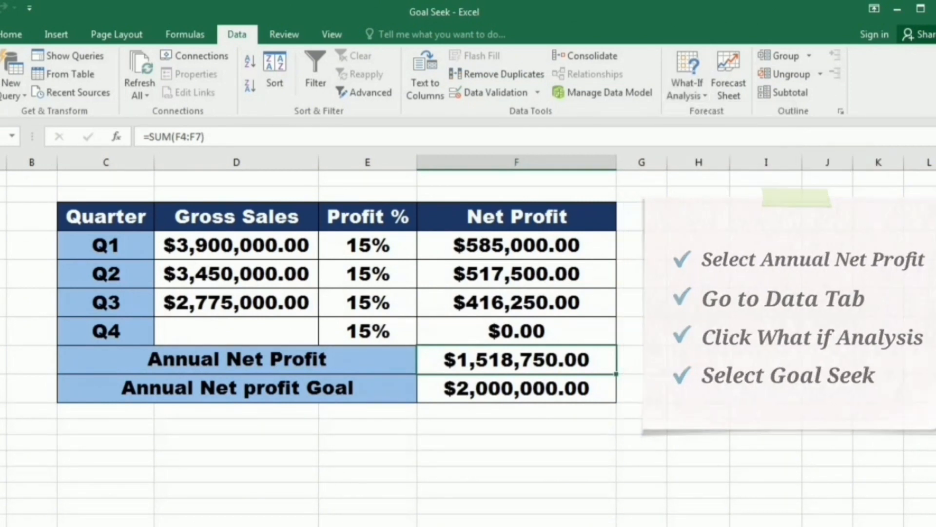
left_click_drag(488, 185, 674, 191)
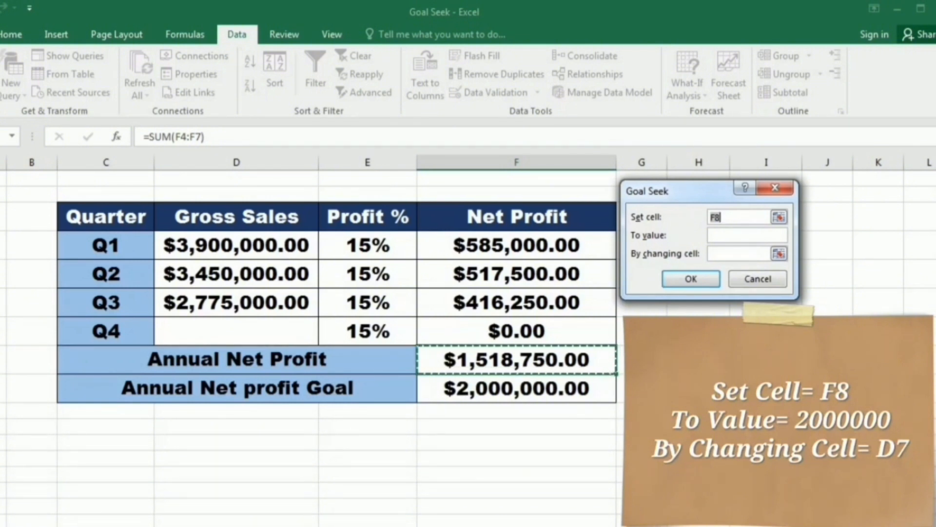
left_click(746, 235)
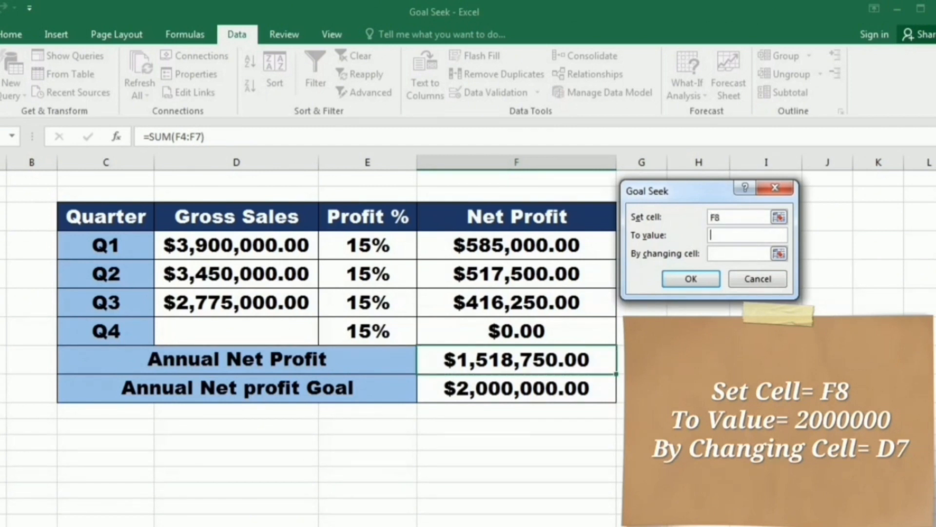
type("2000000")
left_click(738, 253)
left_click(237, 331)
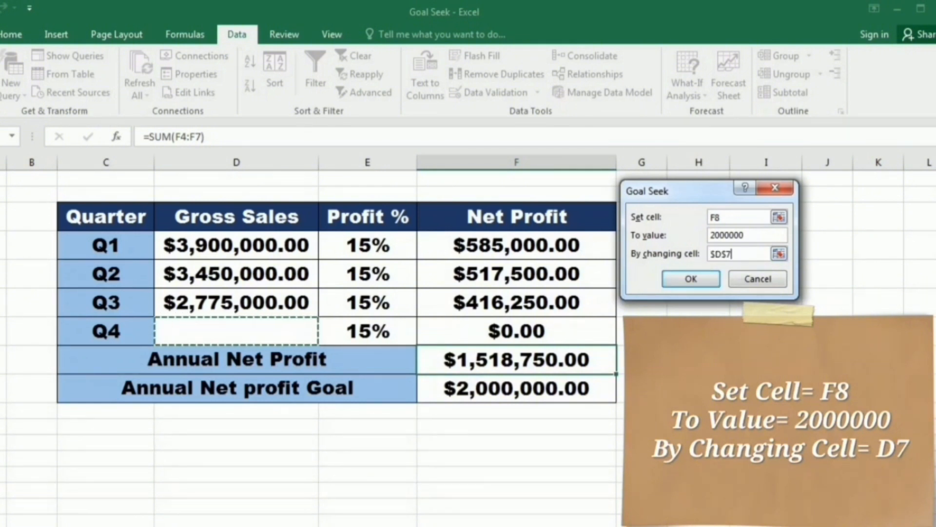
left_click(691, 279)
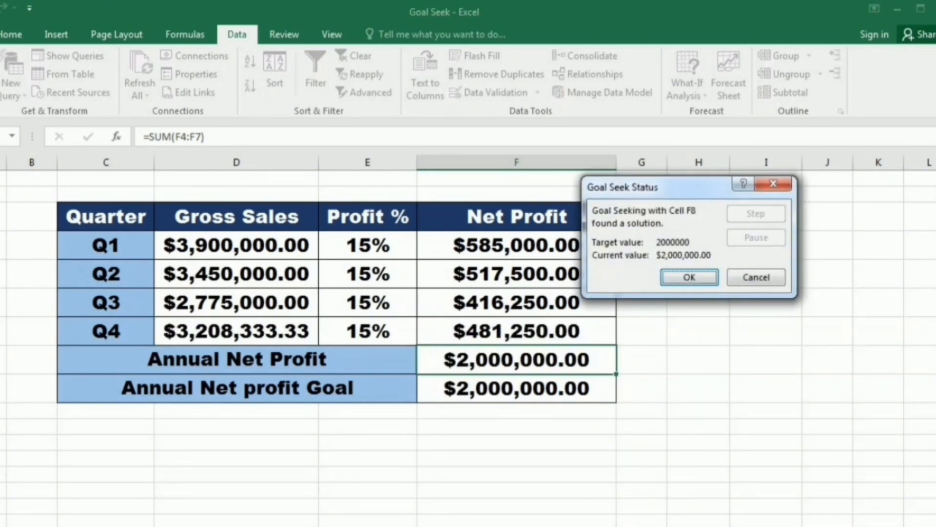
left_click_drag(683, 187, 718, 188)
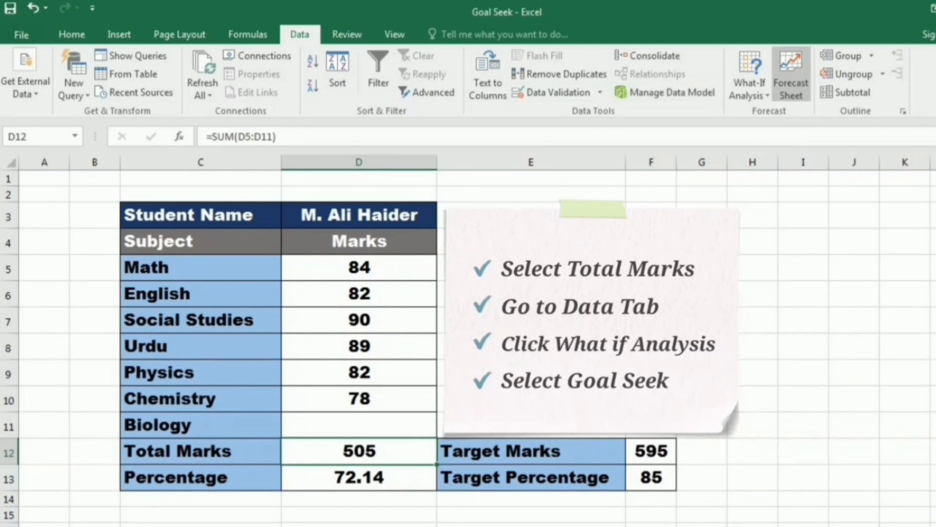
Run Goal Seek on the Total Marks cell D12 with target value 595 by changing the Biology cell D11, and accept the solution.
left_click(749, 75)
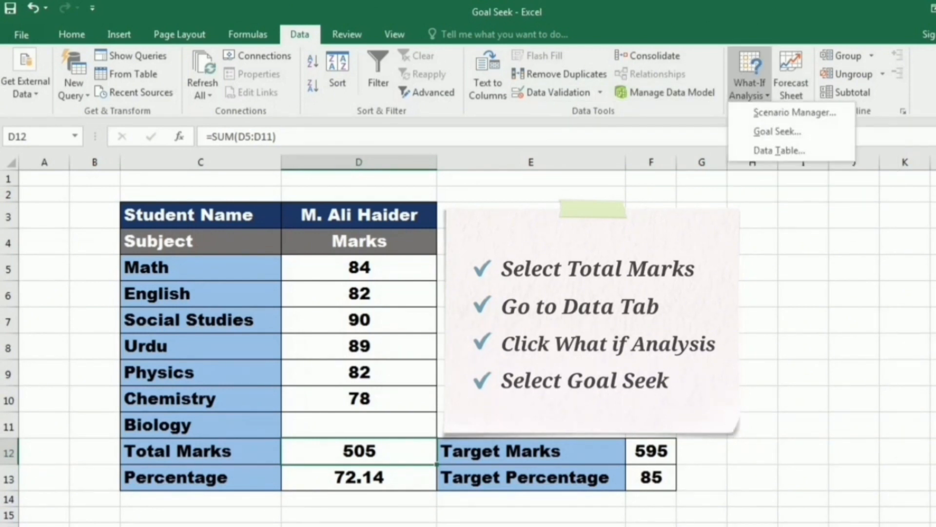
left_click(778, 132)
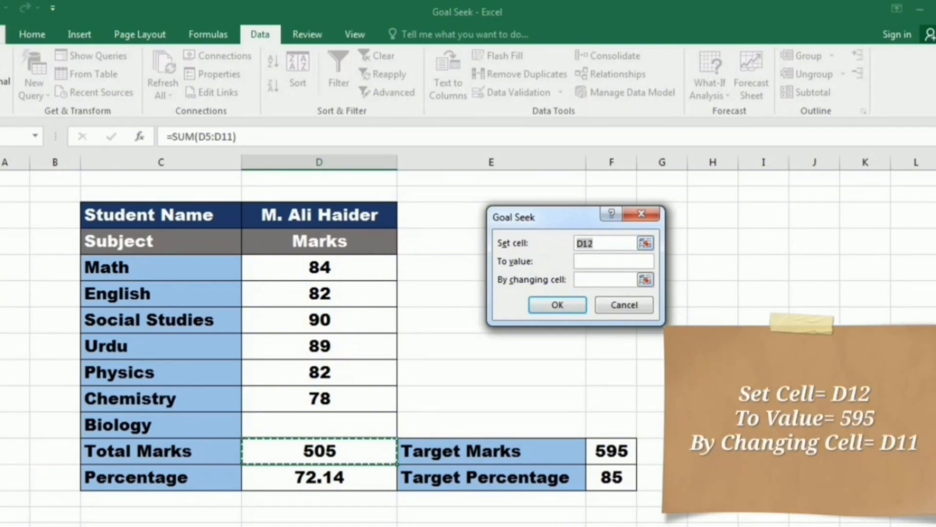
left_click(613, 261)
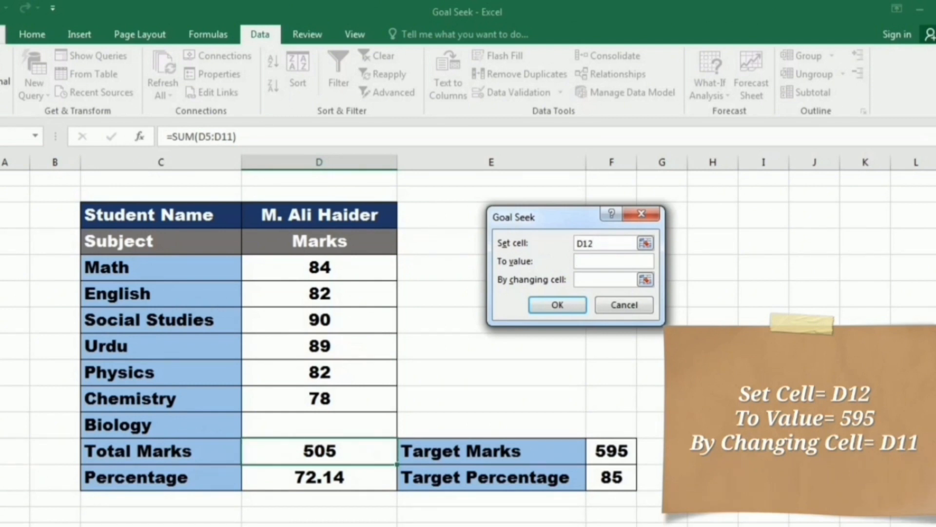
type("595")
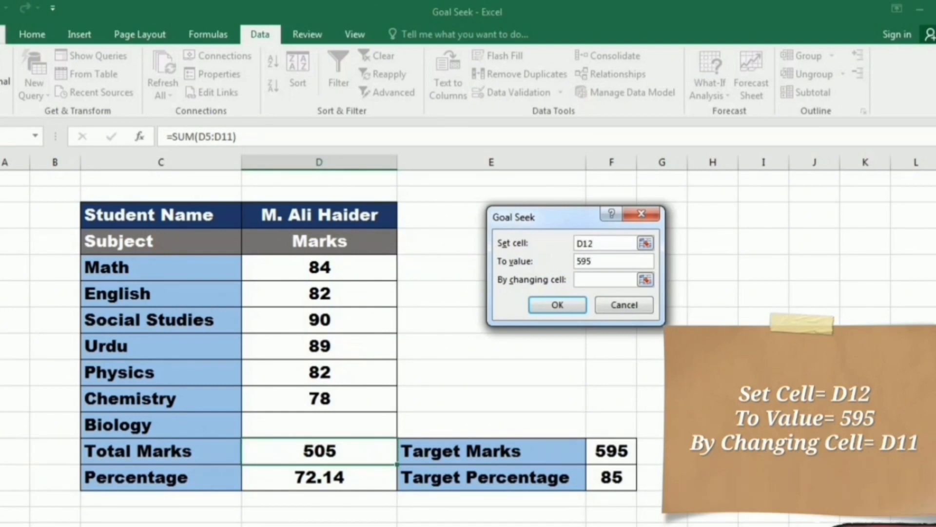
left_click(605, 279)
left_click(319, 425)
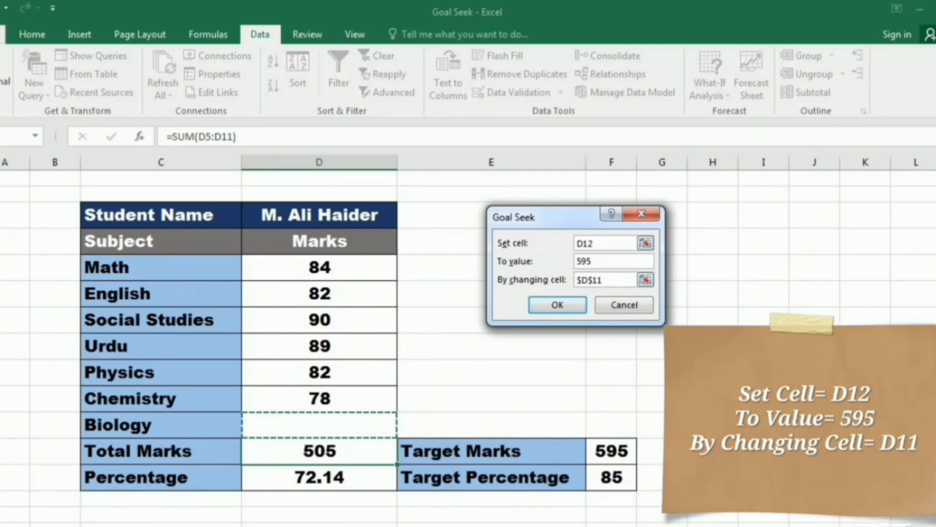
left_click(558, 305)
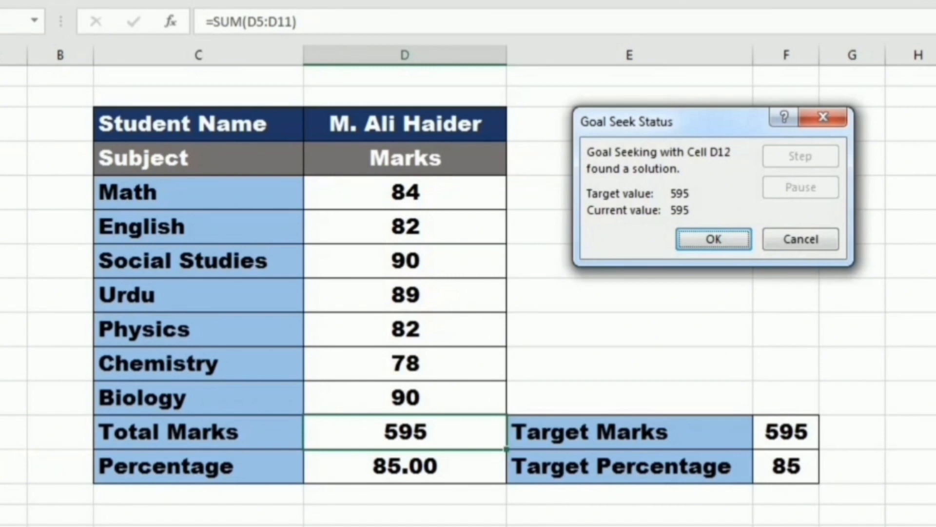
key("Return")
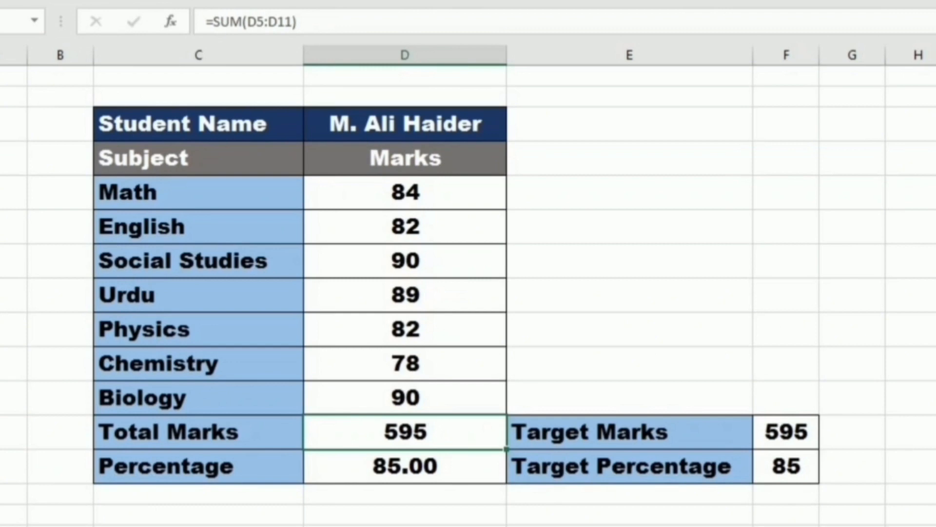